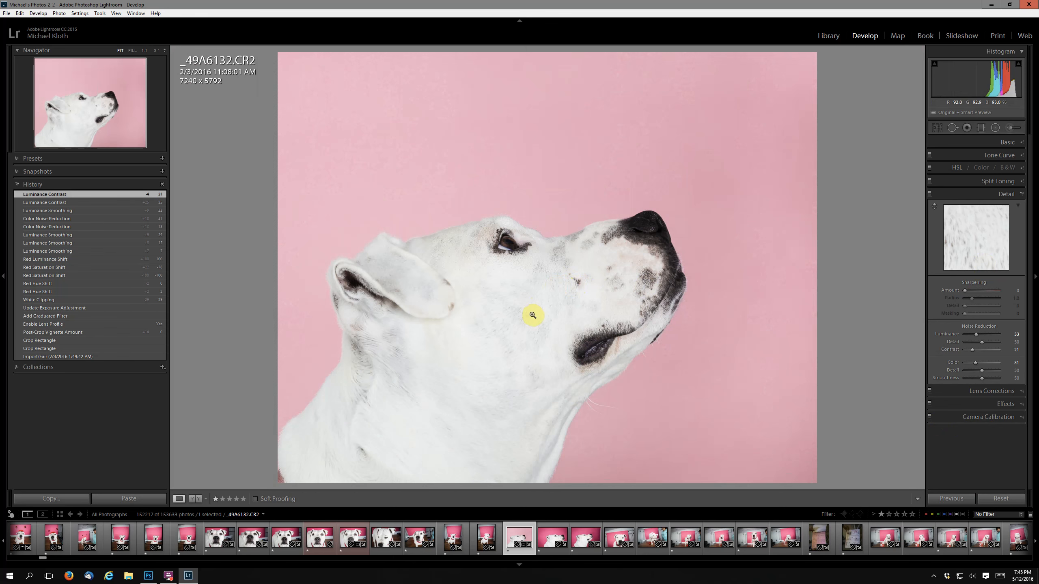
# Step: Open the dog photo as a Smart Object in Photoshop
pyautogui.moveTo(560, 370)
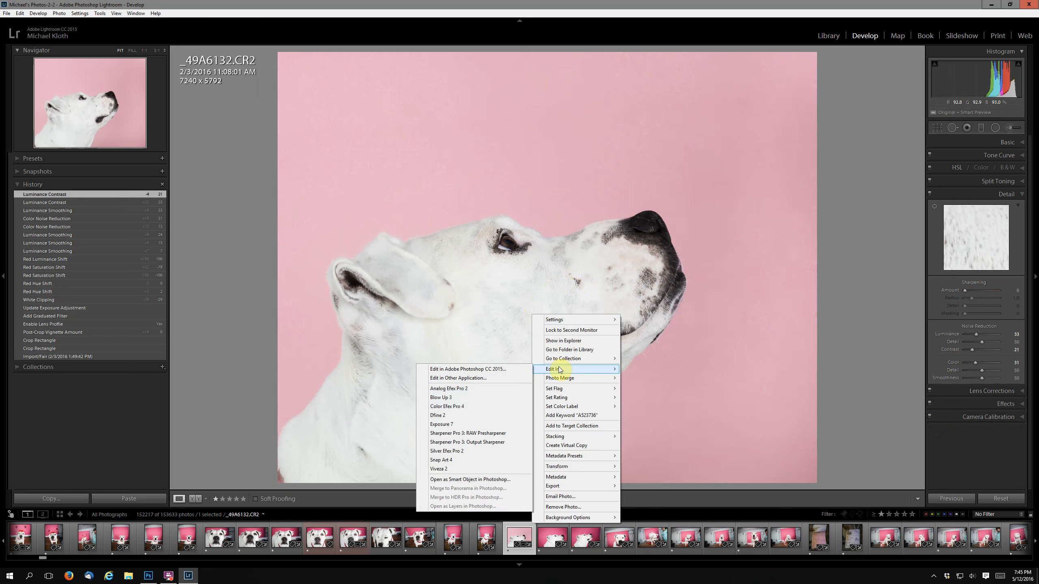
pyautogui.click(483, 480)
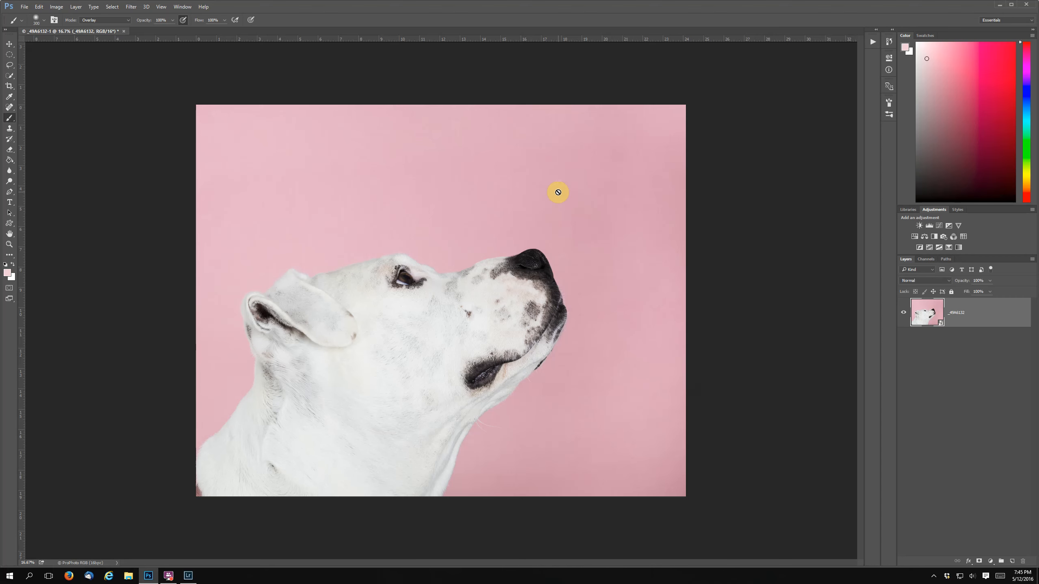
# Step: Add a Black & White adjustment layer above the photo and raise its Reds value to 117
pyautogui.click(991, 565)
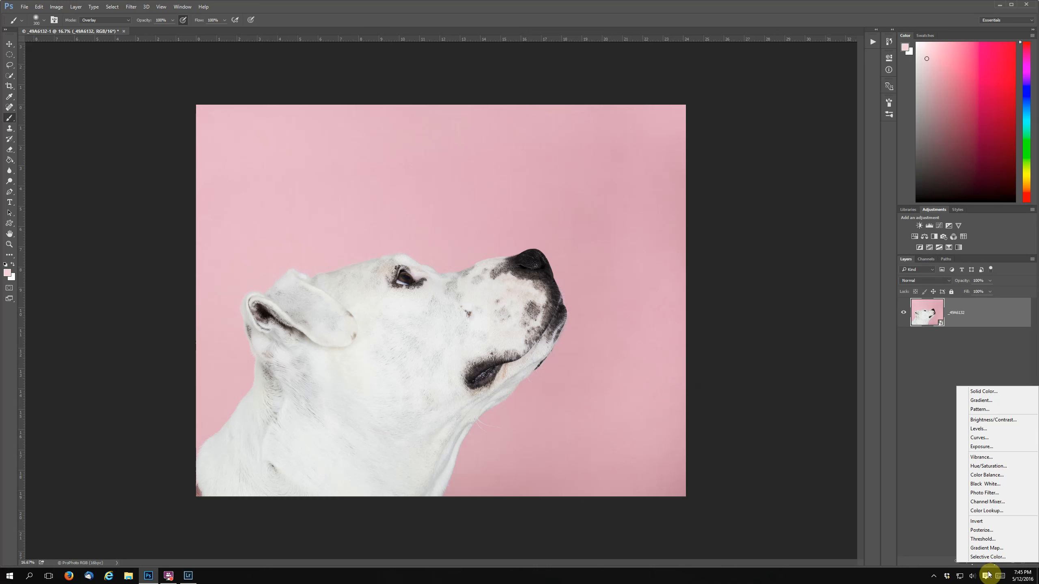
pyautogui.click(943, 495)
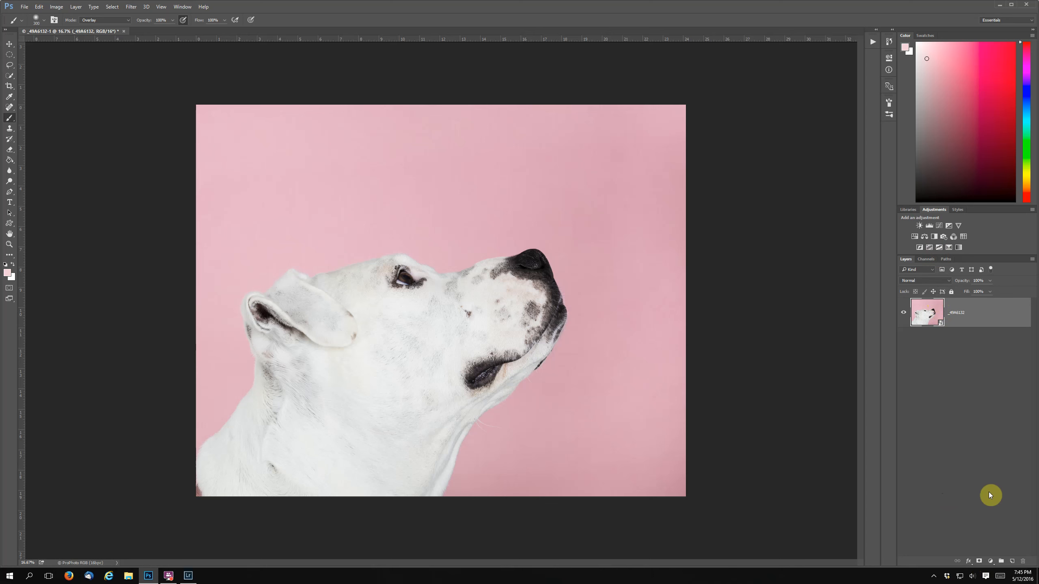
pyautogui.click(989, 564)
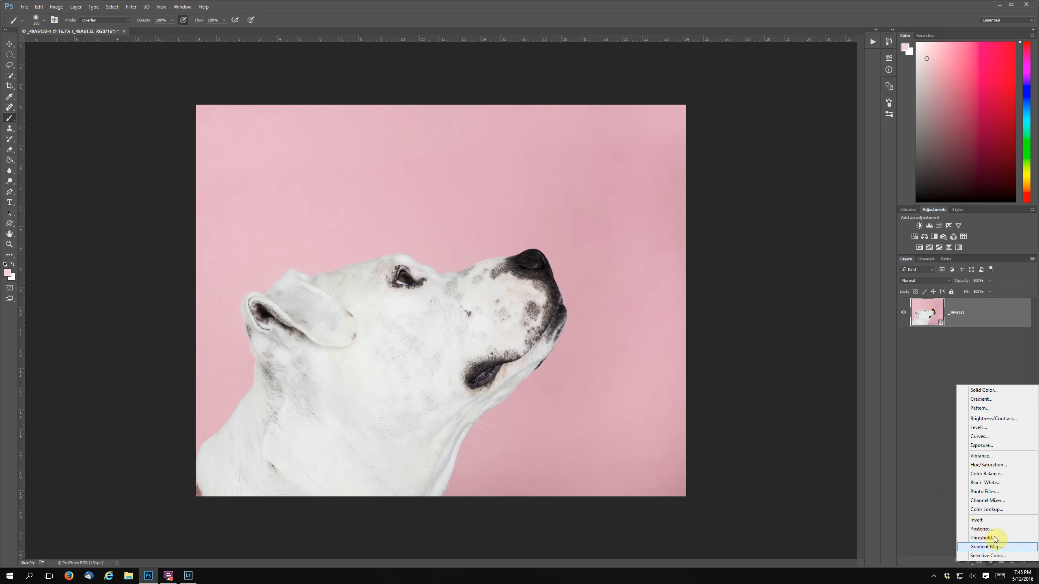
pyautogui.click(993, 483)
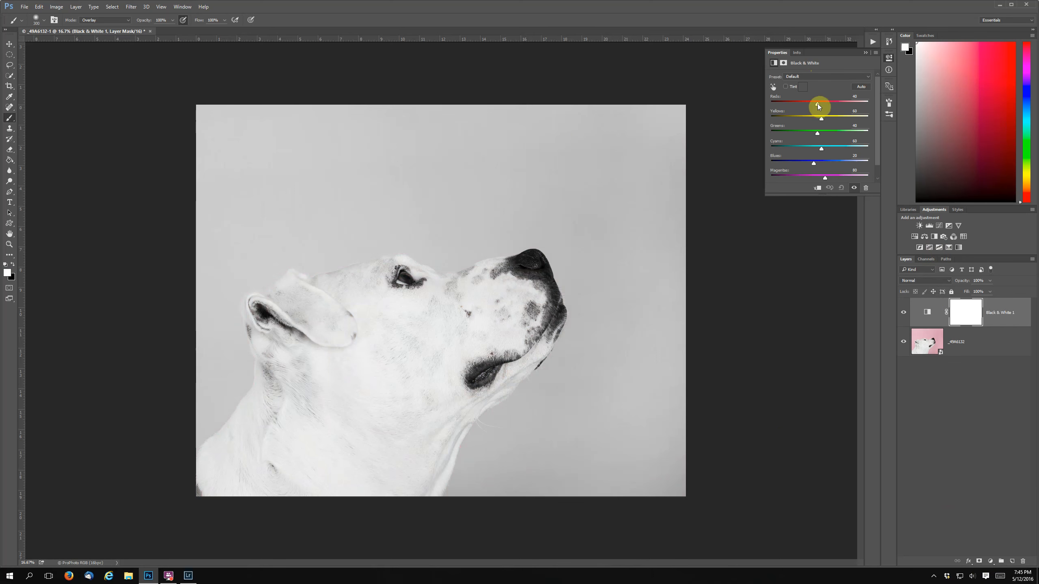
pyautogui.moveTo(820, 106); pyautogui.dragTo(831, 105)
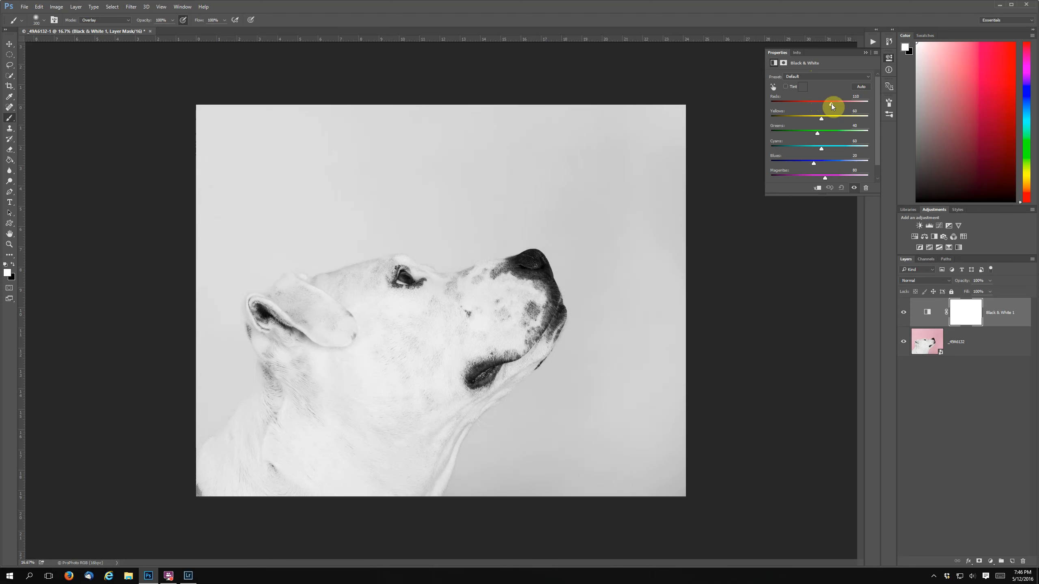
pyautogui.moveTo(833, 105); pyautogui.dragTo(832, 105)
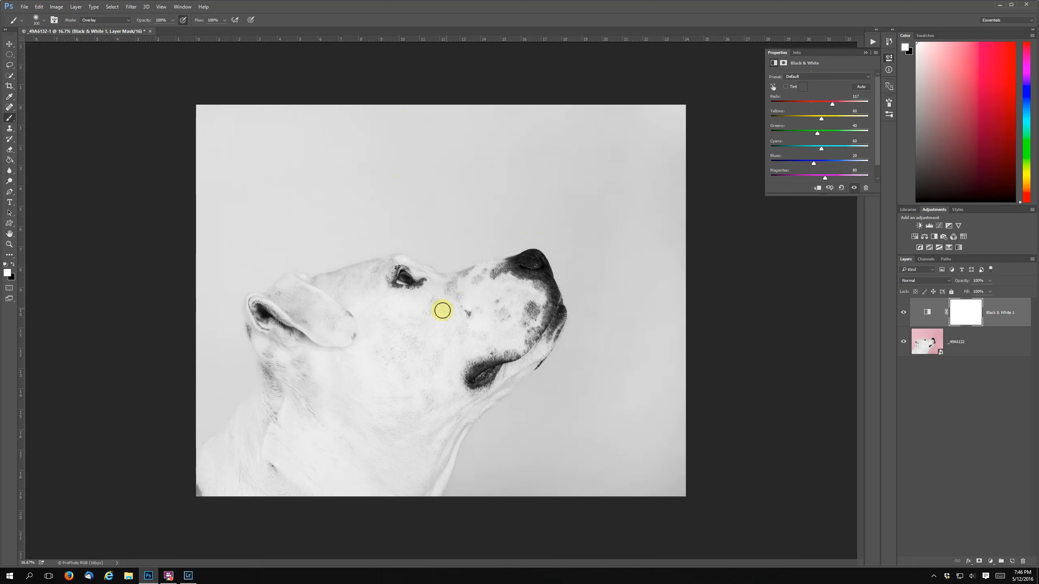
# Step: Mask the Black & White layer to the pink background with Color Range, sampling light and darker backdrop areas while the layer is hidden
pyautogui.click(968, 317)
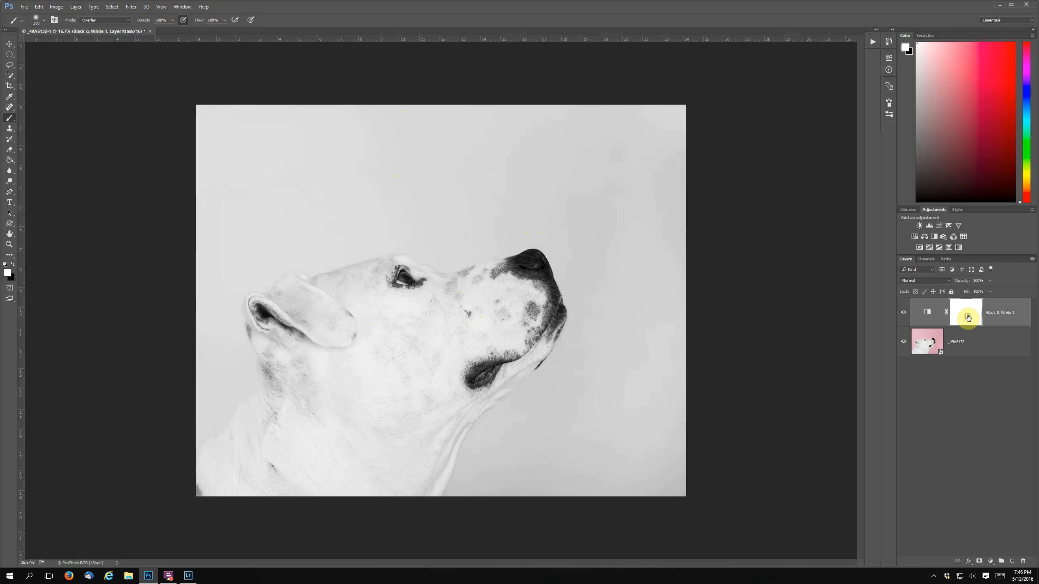
pyautogui.click(903, 313)
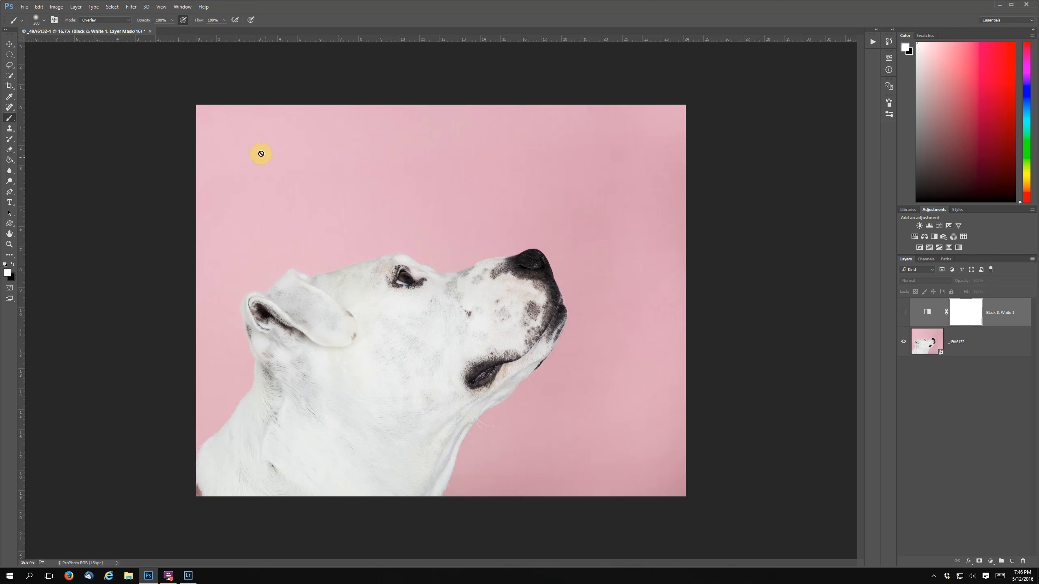
pyautogui.click(111, 8)
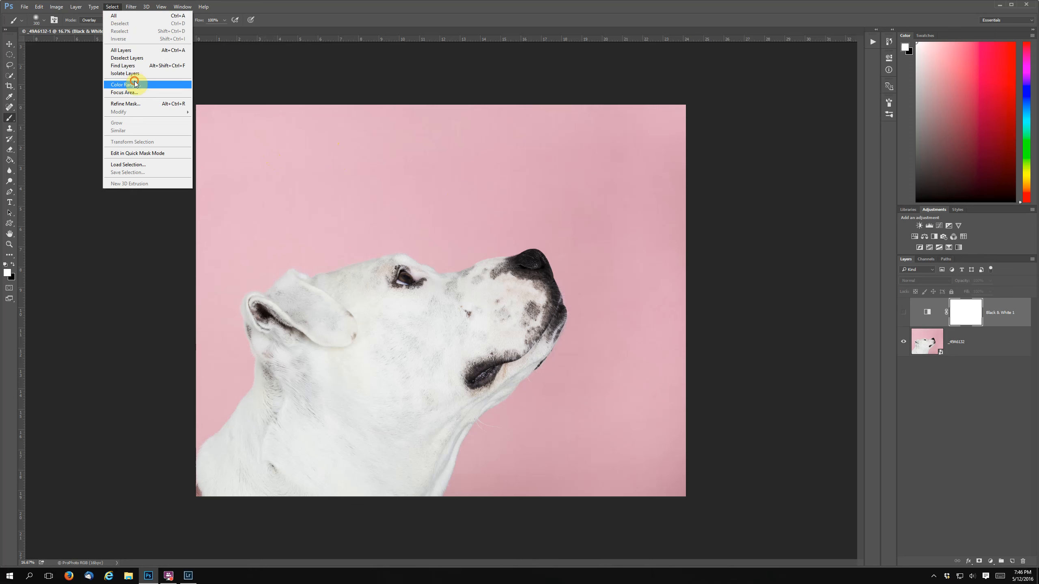
pyautogui.click(136, 84)
pyautogui.click(336, 160)
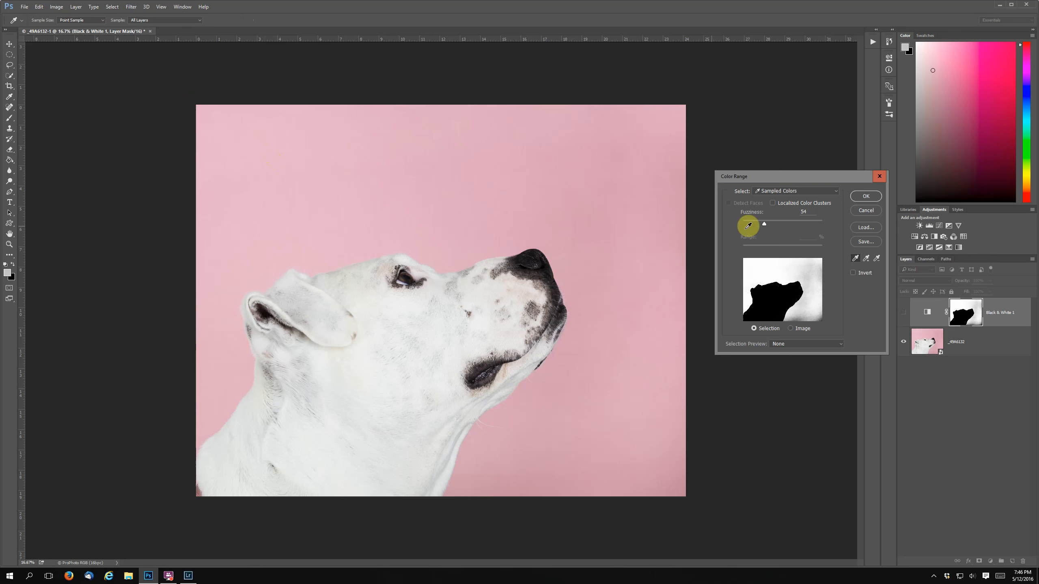
pyautogui.click(871, 259)
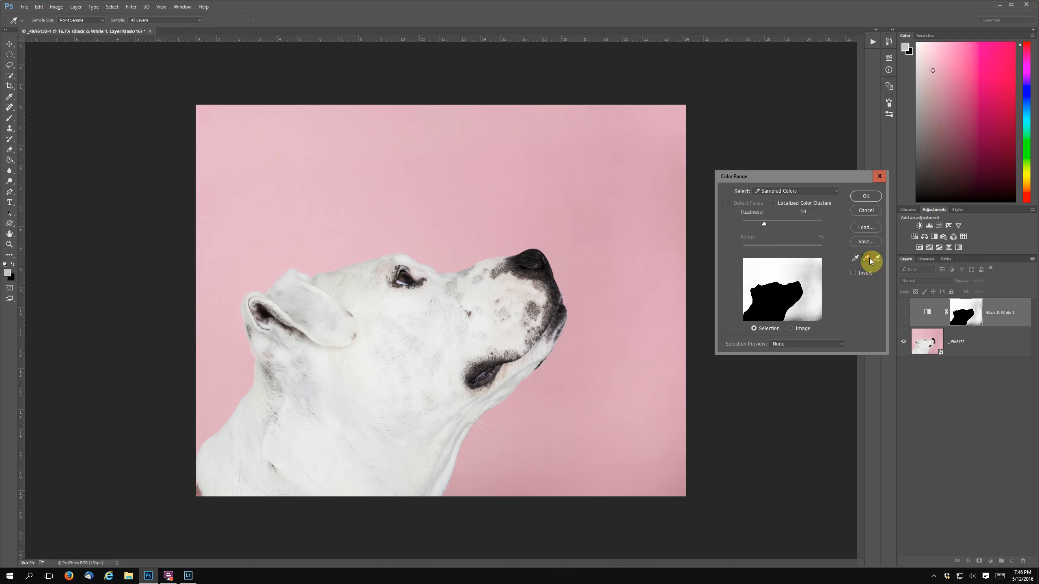
pyautogui.click(822, 318)
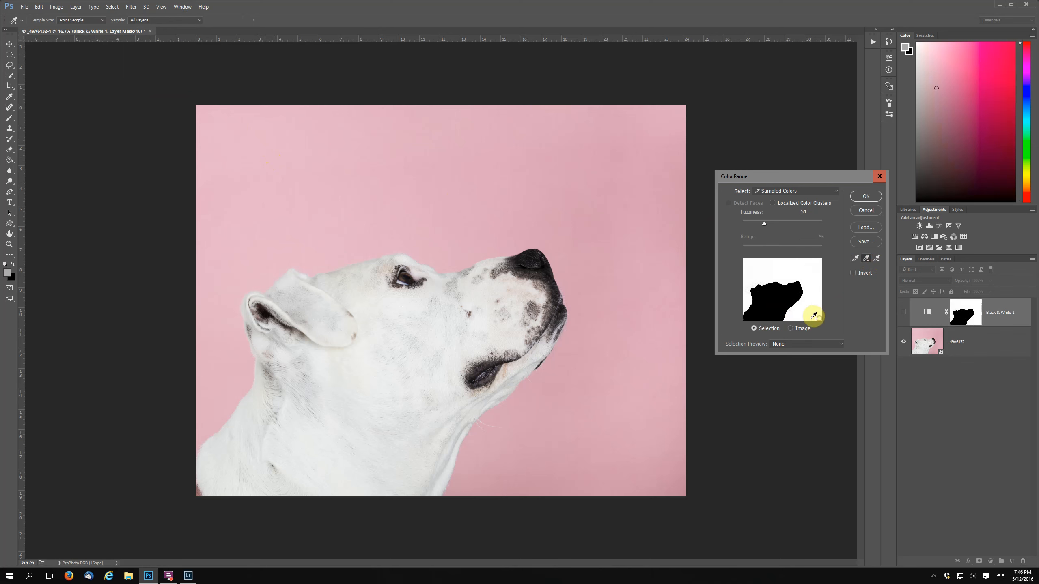
pyautogui.click(861, 196)
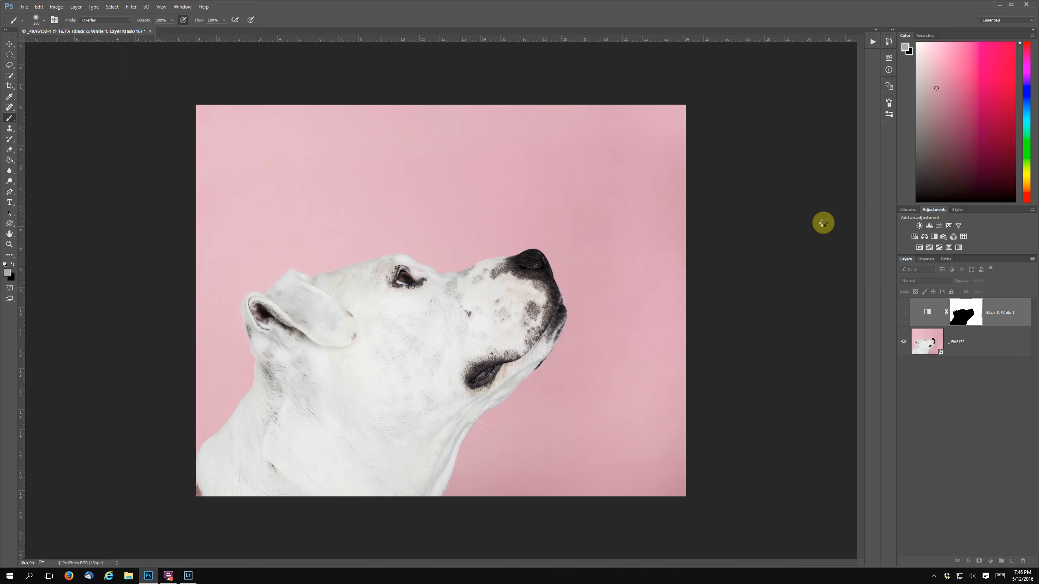
pyautogui.click(904, 313)
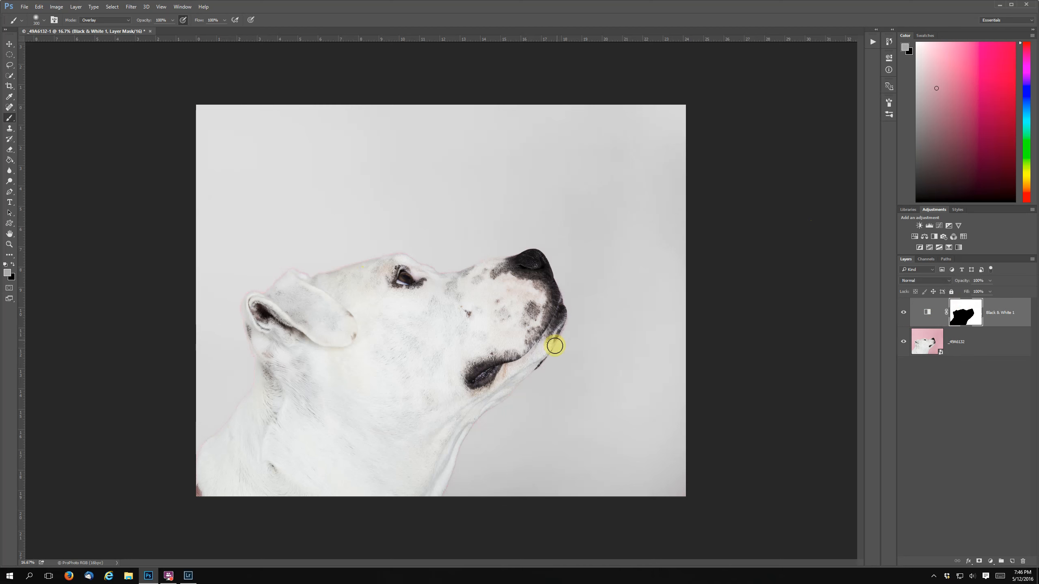
# Step: Refine the layer mask using Smart Radius at 31.9 px, and compare the image with the Black & White layer off and on
pyautogui.rightClick(965, 313)
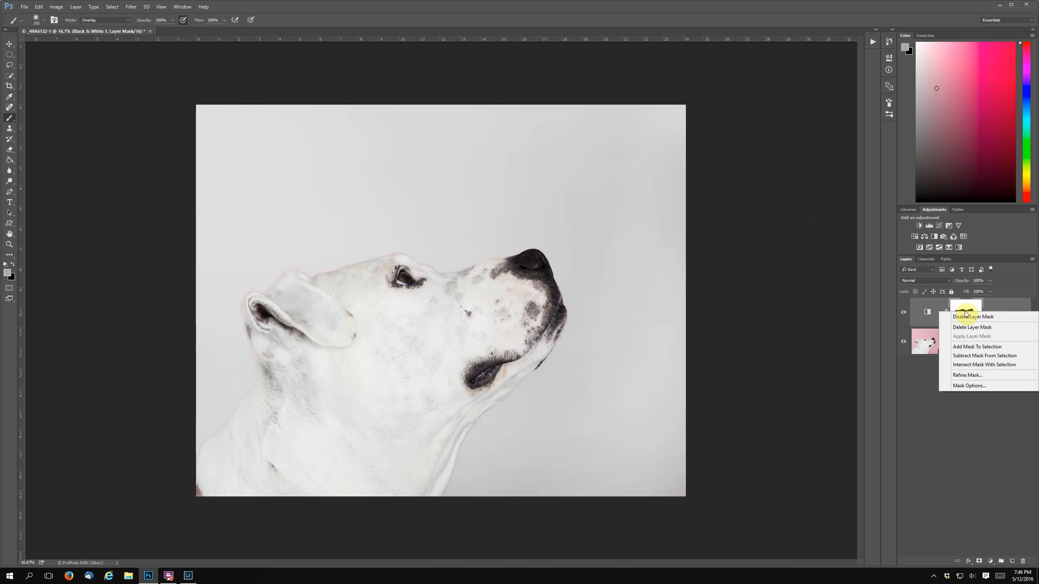
pyautogui.click(970, 375)
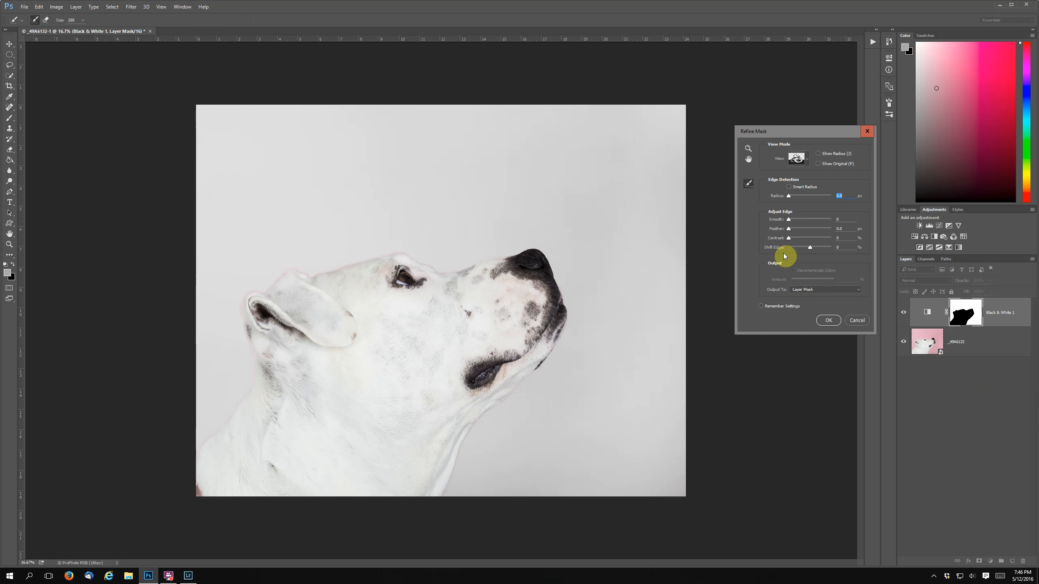
pyautogui.click(788, 187)
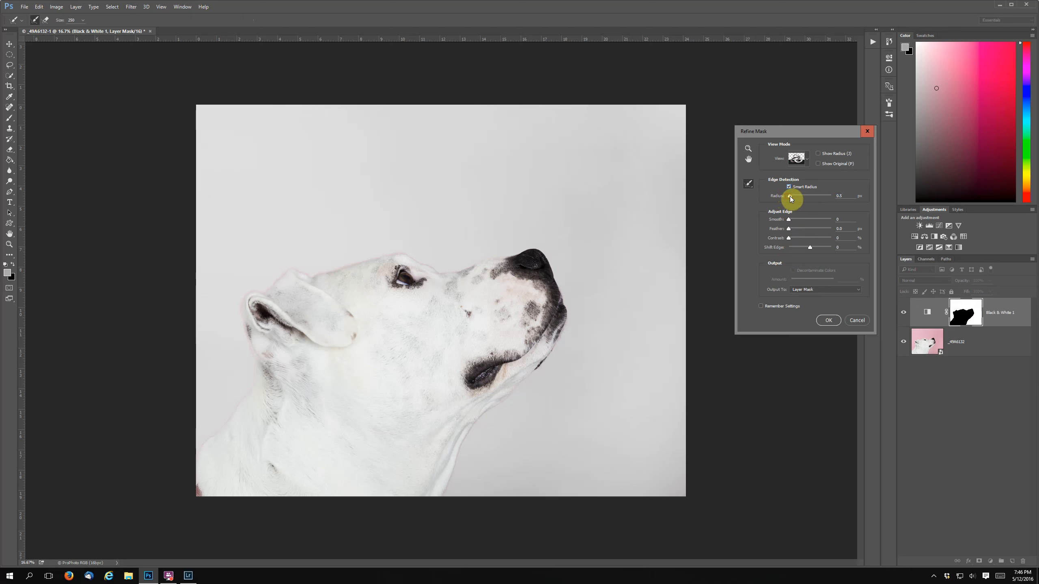
pyautogui.moveTo(792, 197); pyautogui.dragTo(809, 198)
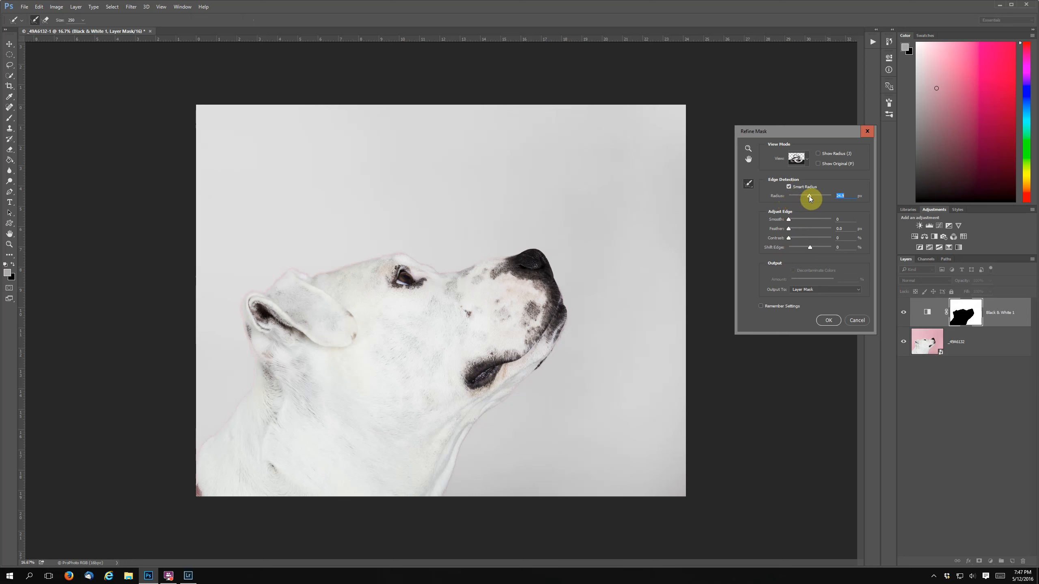
pyautogui.moveTo(809, 198); pyautogui.dragTo(811, 198)
pyautogui.moveTo(450, 268)
pyautogui.mouseDown()
pyautogui.moveTo(393, 249)
pyautogui.moveTo(419, 252)
pyautogui.moveTo(293, 277)
pyautogui.moveTo(258, 298)
pyautogui.moveTo(246, 322)
pyautogui.moveTo(249, 385)
pyautogui.moveTo(210, 443)
pyautogui.moveTo(252, 459)
pyautogui.moveTo(337, 447)
pyautogui.moveTo(421, 500)
pyautogui.moveTo(438, 490)
pyautogui.moveTo(475, 409)
pyautogui.moveTo(459, 426)
pyautogui.moveTo(504, 396)
pyautogui.moveTo(559, 313)
pyautogui.mouseUp()
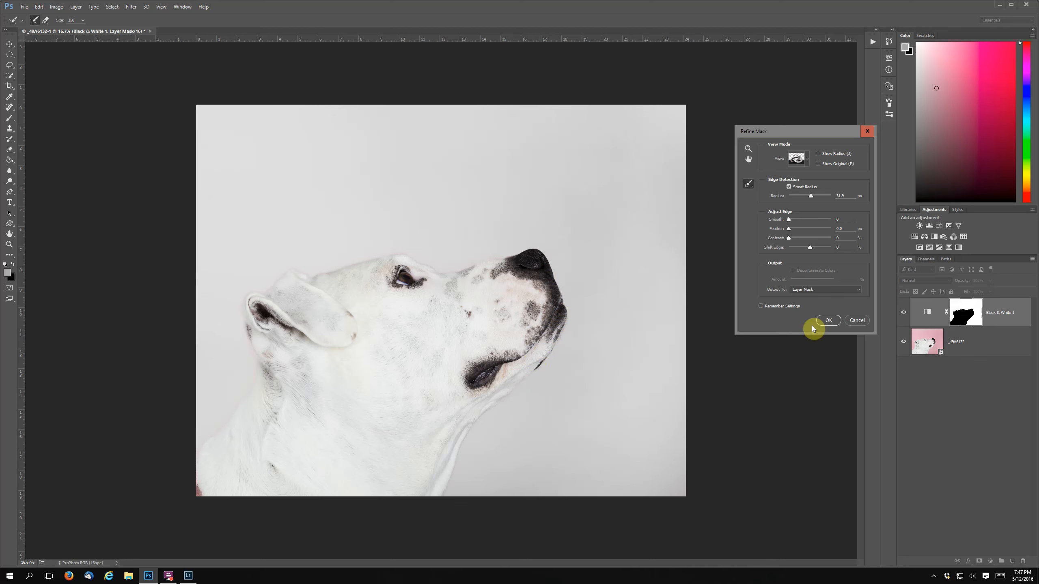
pyautogui.click(827, 320)
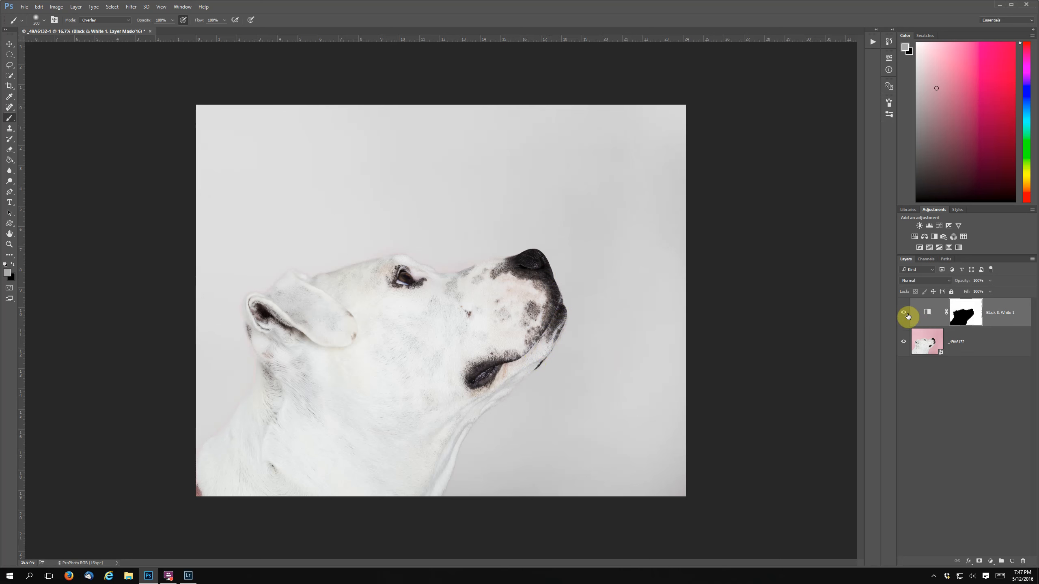
pyautogui.click(903, 312)
pyautogui.click(903, 313)
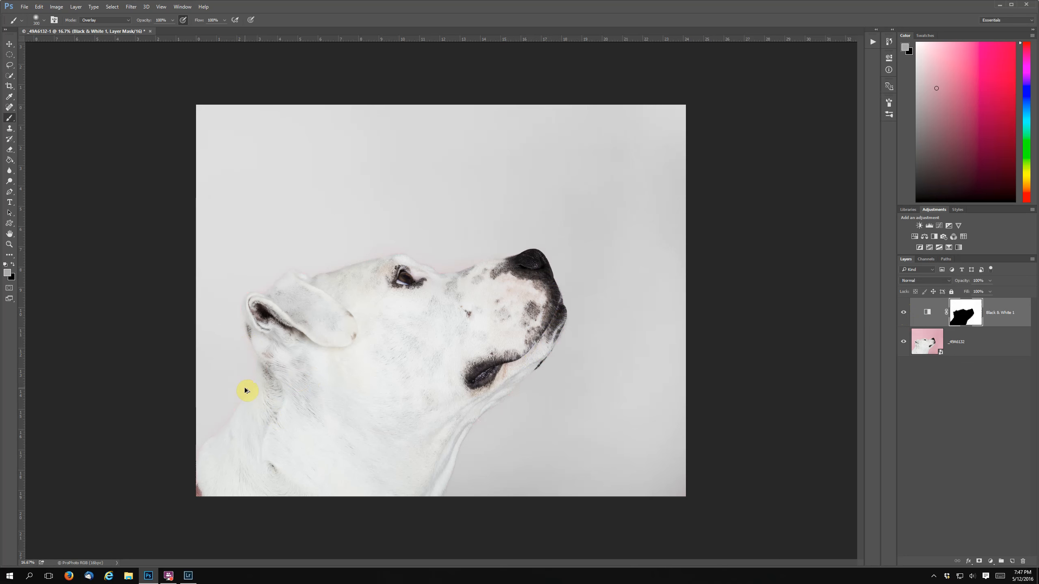
# Step: Refine the mask again, setting Shift Edge to about +58% to remove the pink fringe along the dog's neck
pyautogui.hotkey('ctrl', '1')
pyautogui.moveTo(163, 363); pyautogui.dragTo(731, 254)
pyautogui.moveTo(347, 413); pyautogui.dragTo(632, 271)
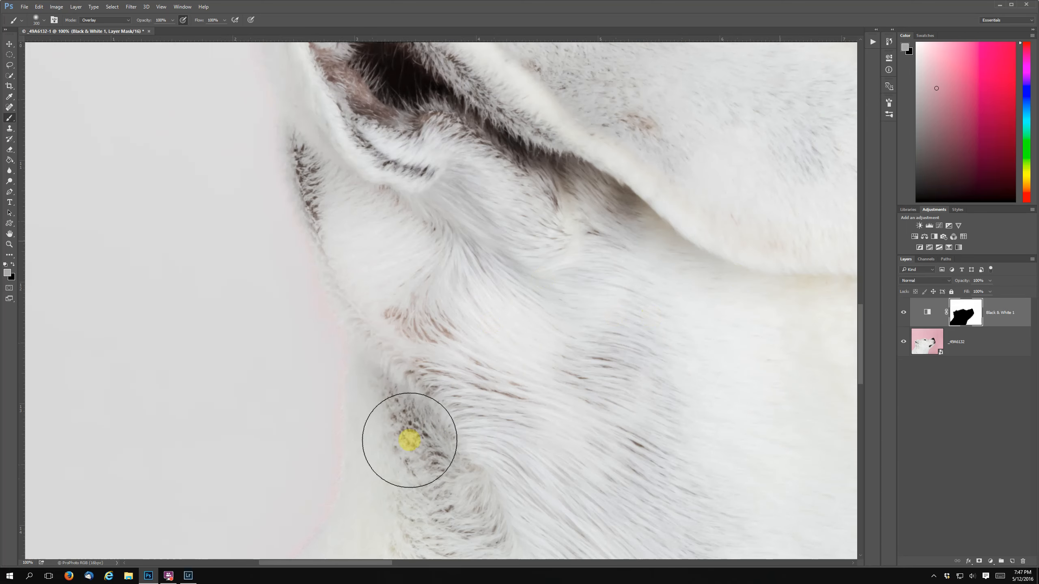
pyautogui.rightClick(963, 314)
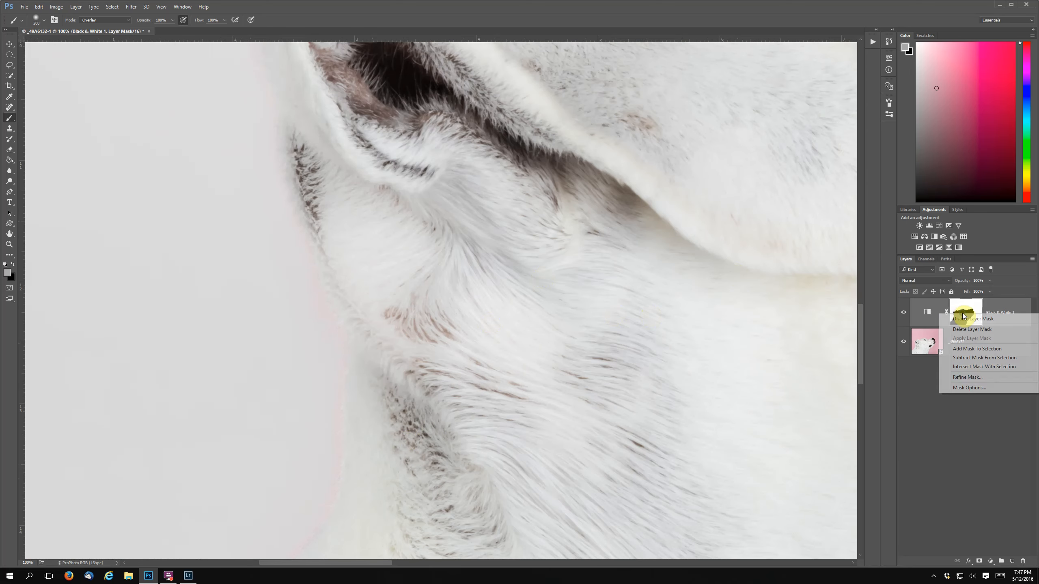
pyautogui.click(967, 376)
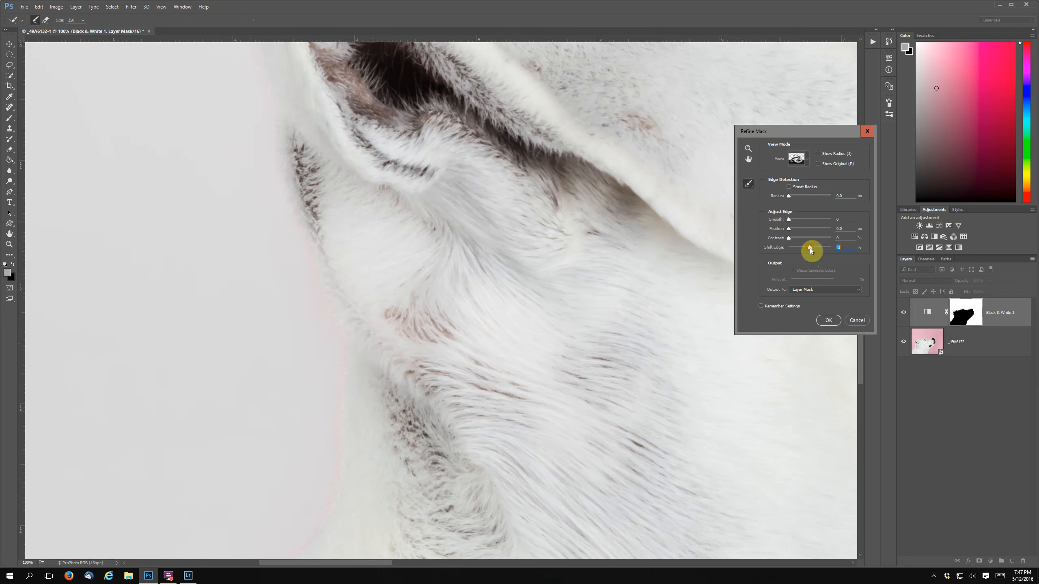
pyautogui.moveTo(809, 247); pyautogui.dragTo(793, 249)
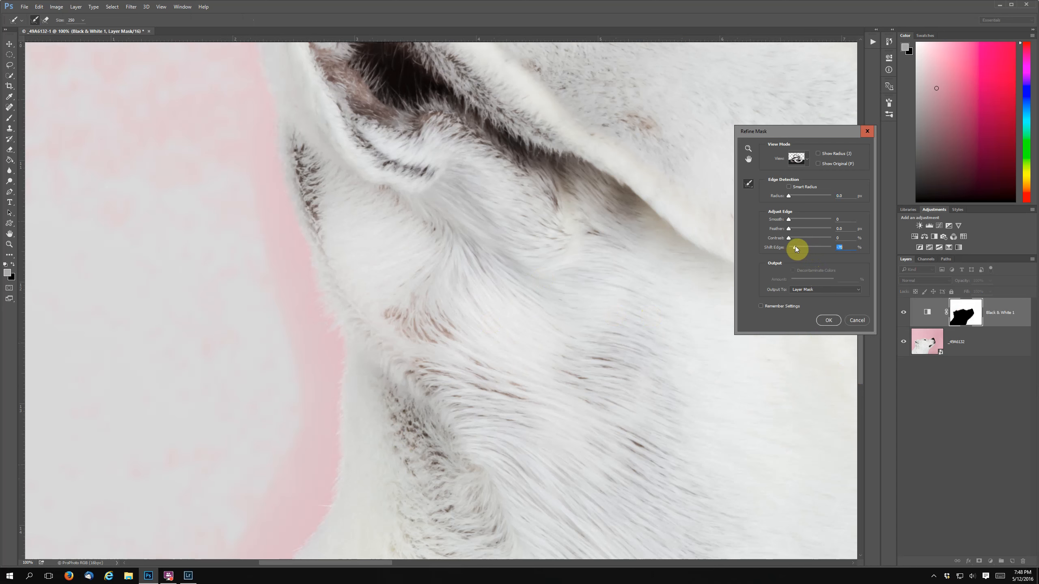
pyautogui.moveTo(814, 248); pyautogui.dragTo(820, 248)
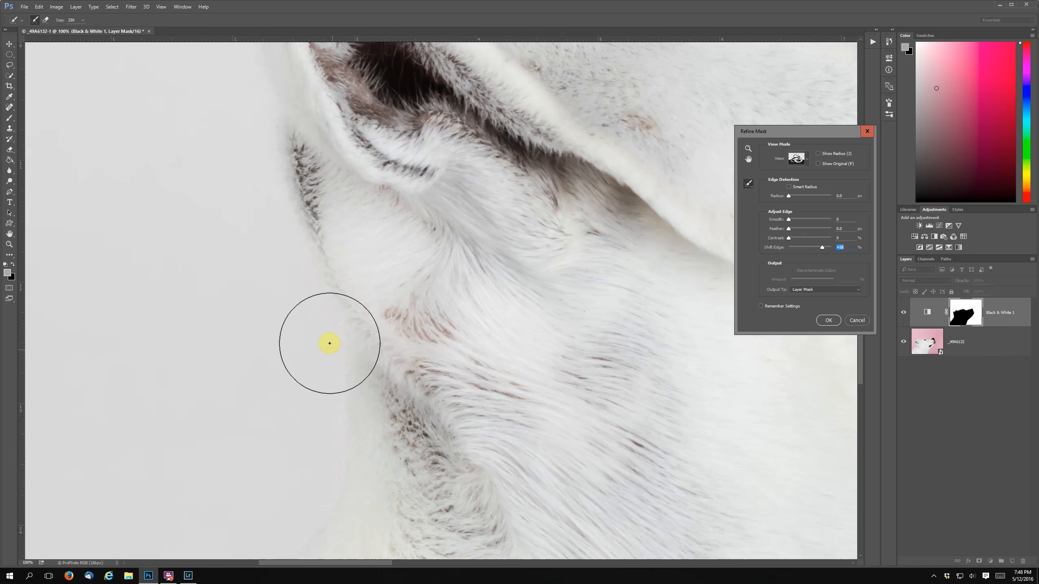
# Step: Check the mask edge at 100% around the ear, brow, muzzle and throat, and apply the refinement
pyautogui.moveTo(486, 230); pyautogui.dragTo(485, 536)
pyautogui.moveTo(577, 320); pyautogui.dragTo(250, 436)
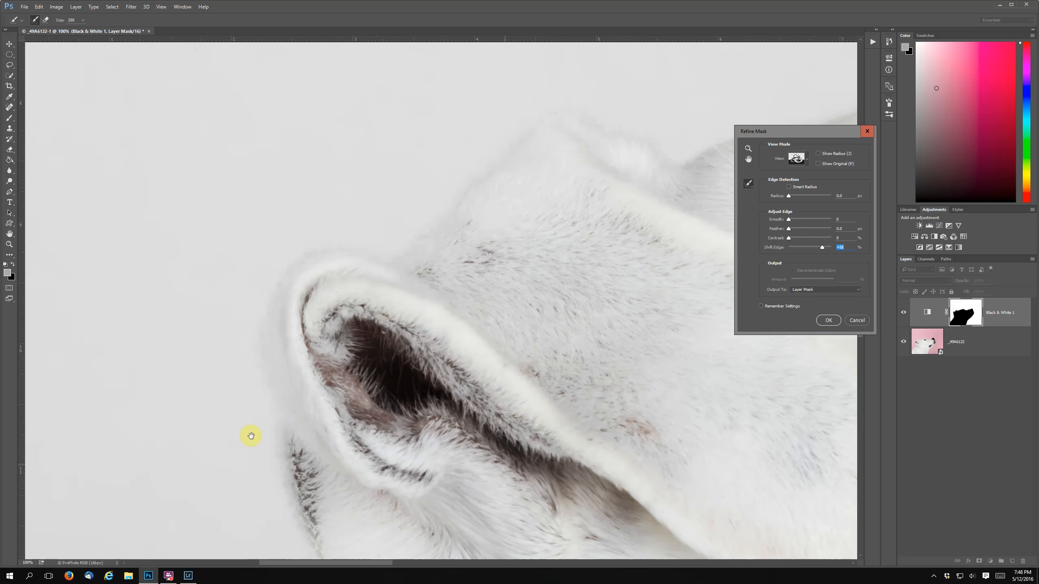
pyautogui.moveTo(581, 334); pyautogui.dragTo(195, 381)
pyautogui.moveTo(676, 453); pyautogui.dragTo(306, 429)
pyautogui.moveTo(644, 281); pyautogui.dragTo(282, 318)
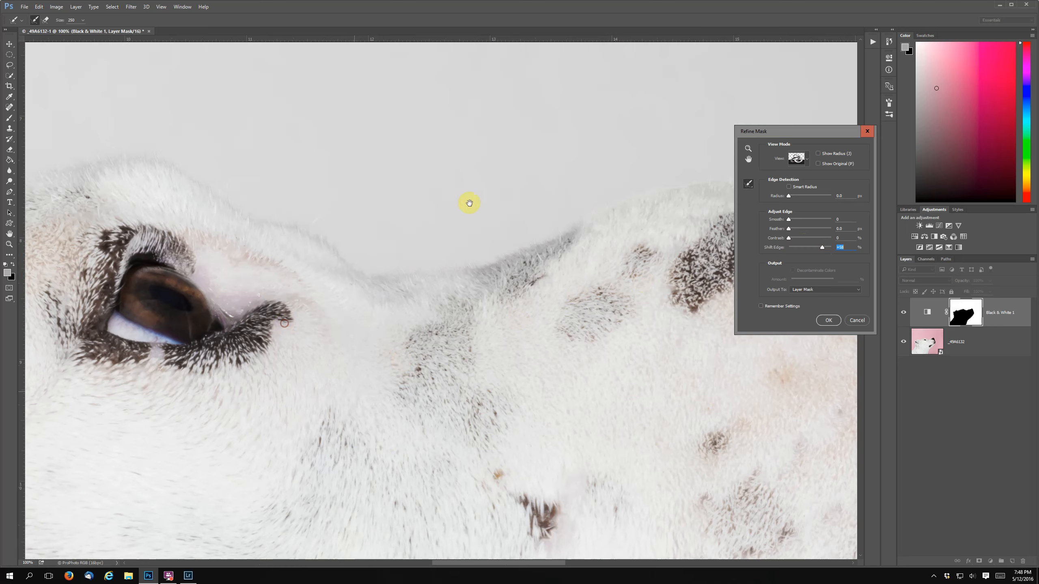
pyautogui.moveTo(663, 436); pyautogui.dragTo(512, 225)
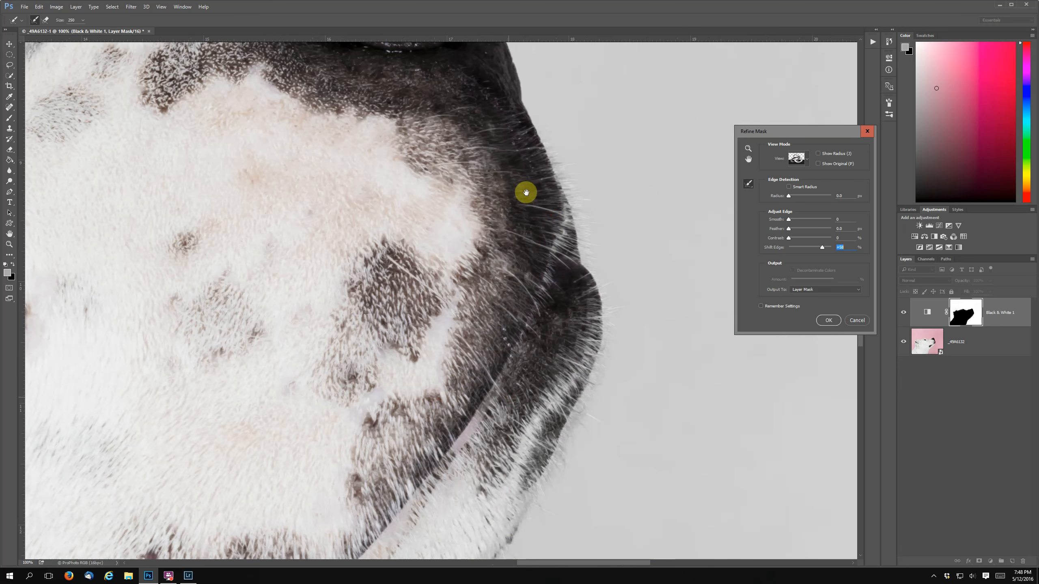
pyautogui.moveTo(362, 336); pyautogui.dragTo(529, 165)
pyautogui.moveTo(327, 380); pyautogui.dragTo(412, 169)
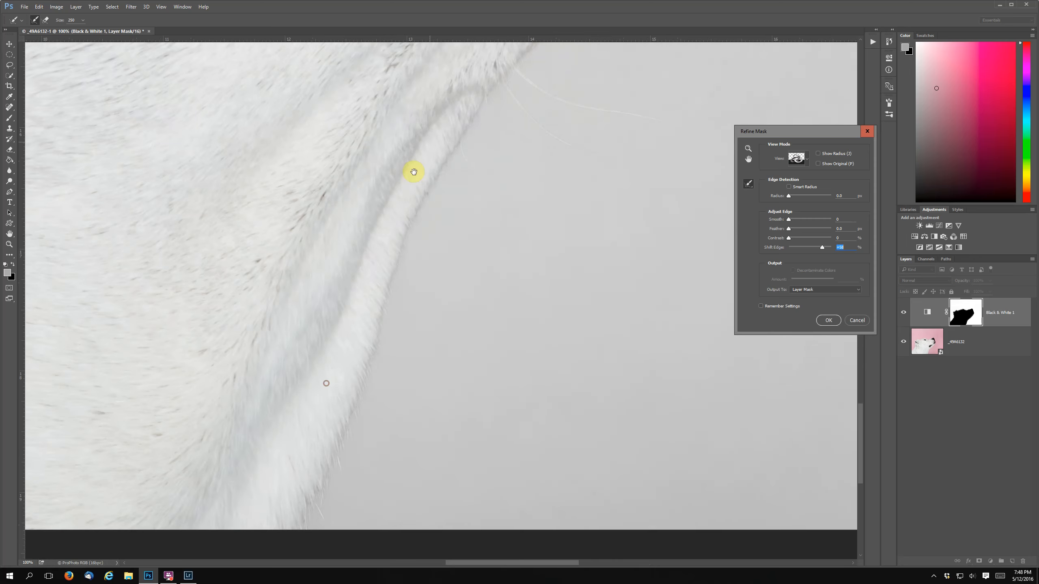
pyautogui.moveTo(295, 376); pyautogui.dragTo(492, 223)
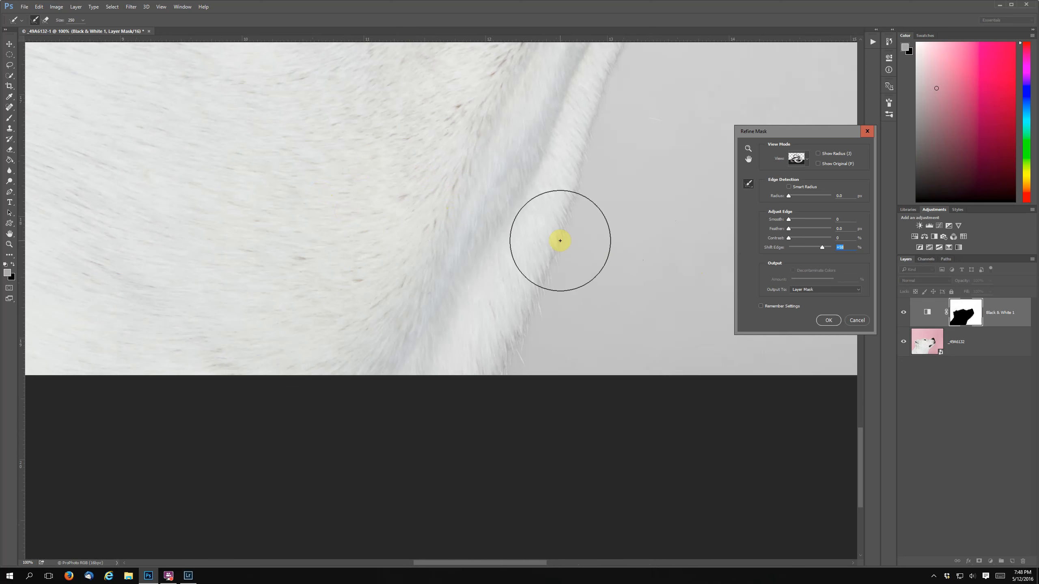
pyautogui.press('space')
pyautogui.moveTo(409, 223); pyautogui.dragTo(515, 449)
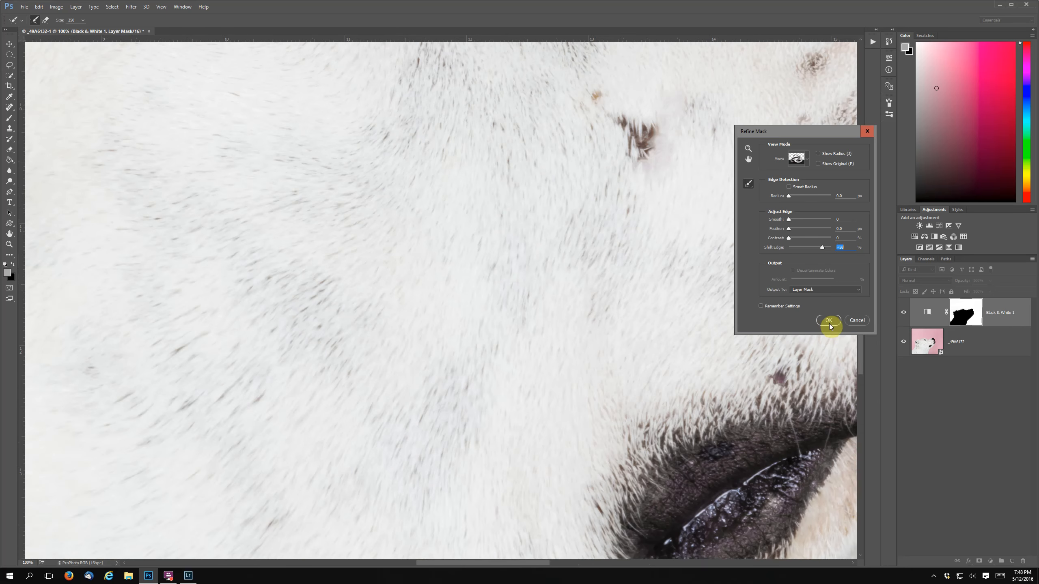
pyautogui.click(829, 320)
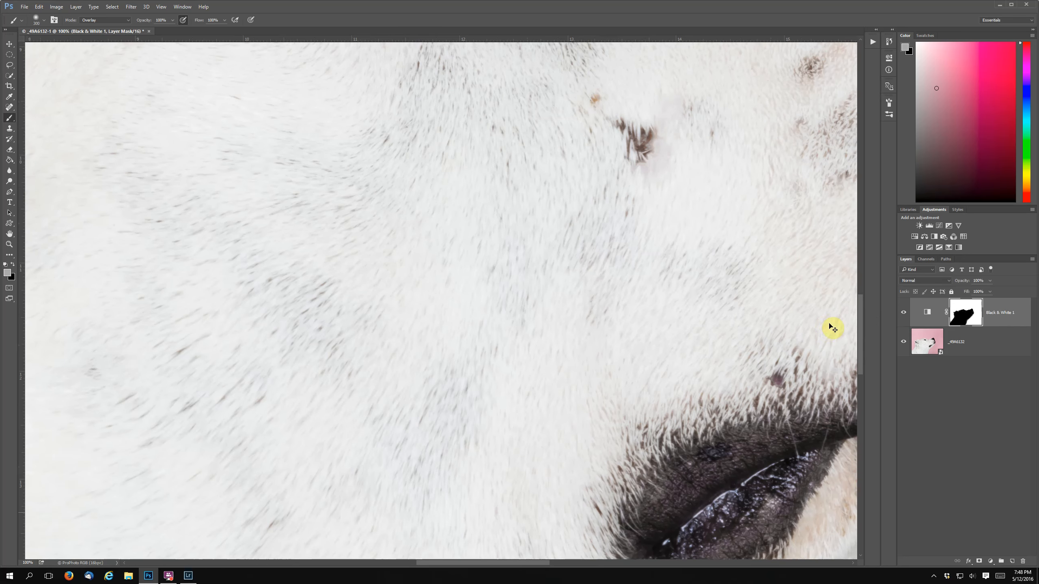
# Step: Add a Curves adjustment layer above the Black & White layer and raise the upper part of the RGB curve to brighten the image
pyautogui.hotkey('ctrl', '0')
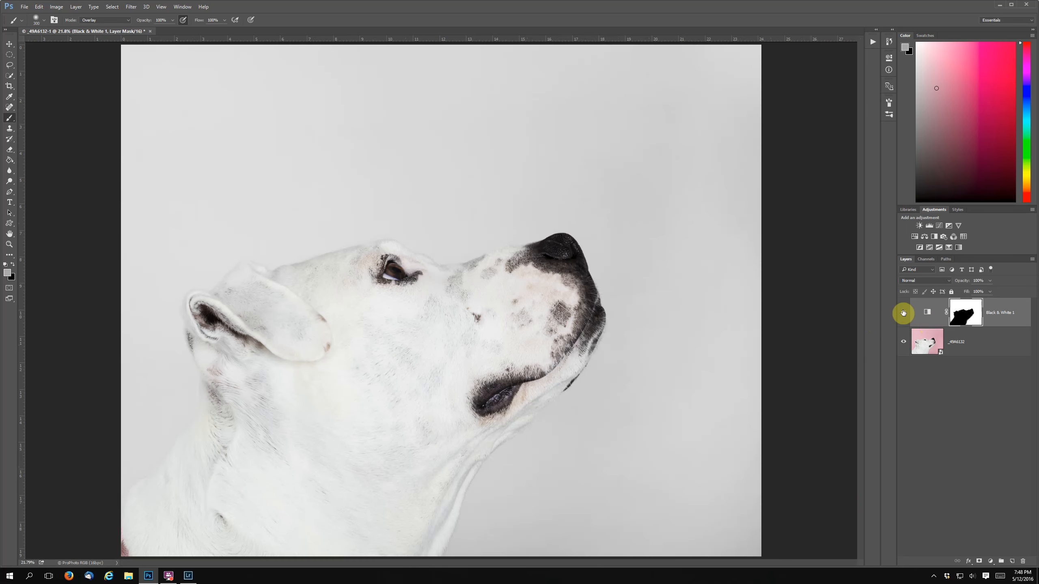
pyautogui.click(980, 561)
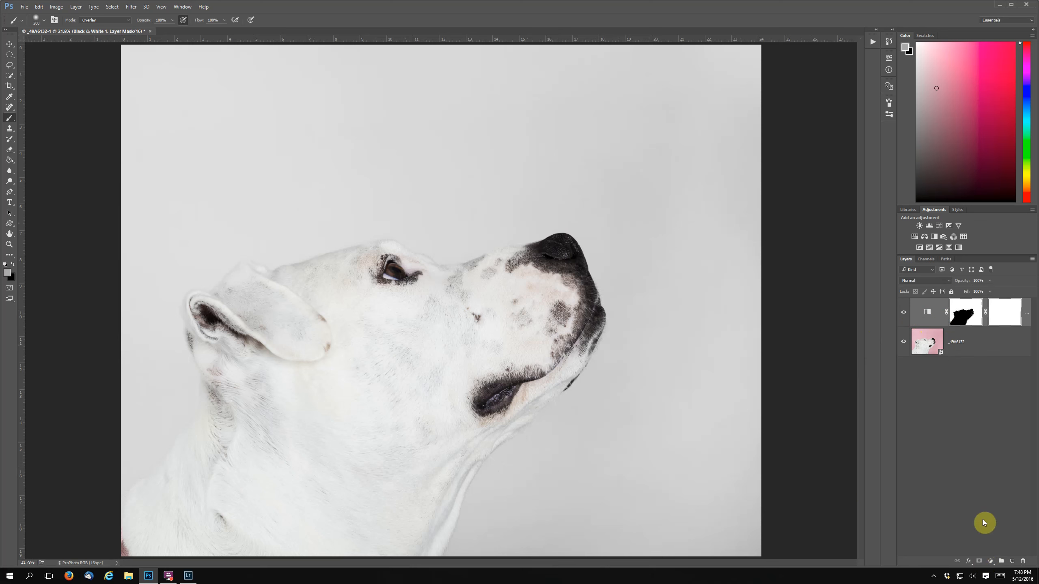
pyautogui.hotkey('ctrl', 'z')
pyautogui.click(990, 560)
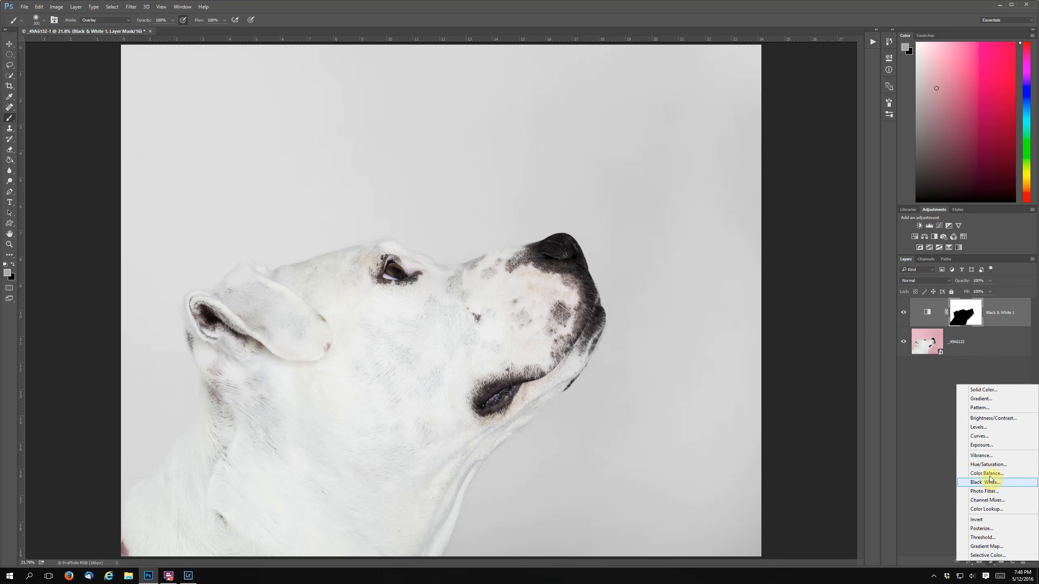
pyautogui.click(977, 436)
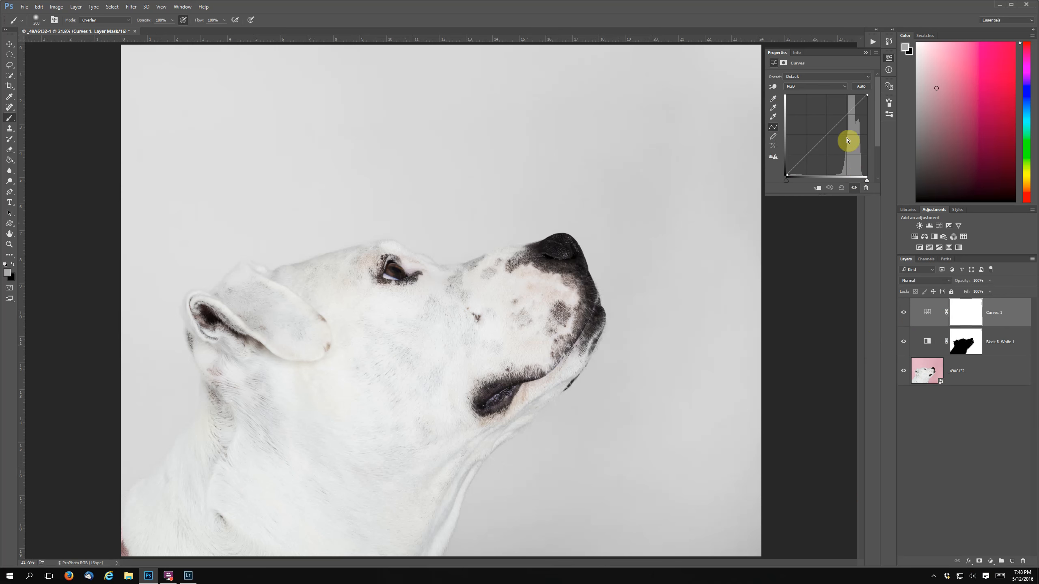
pyautogui.moveTo(845, 111); pyautogui.dragTo(844, 111)
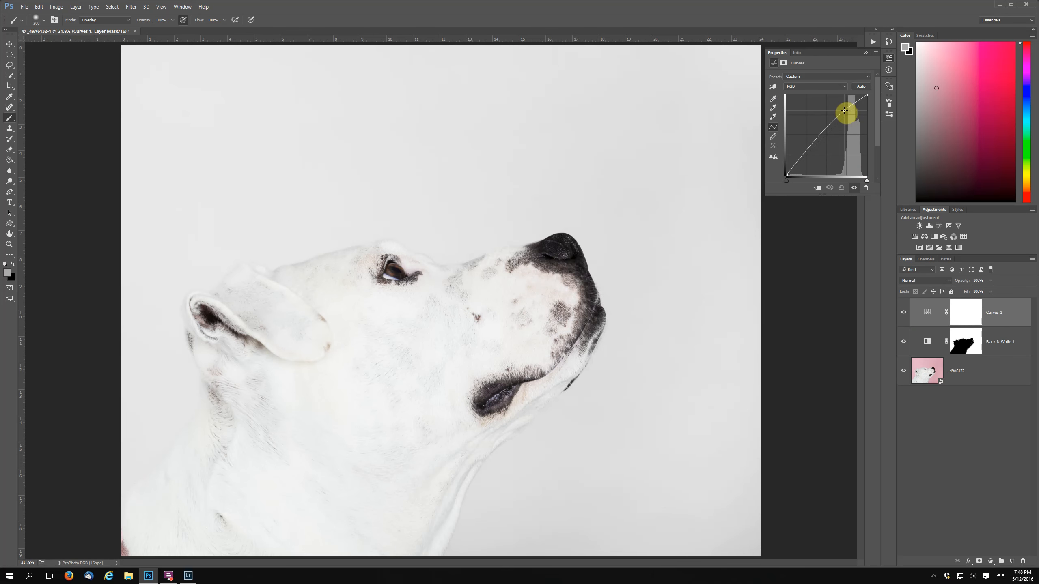
pyautogui.moveTo(807, 152); pyautogui.dragTo(777, 155)
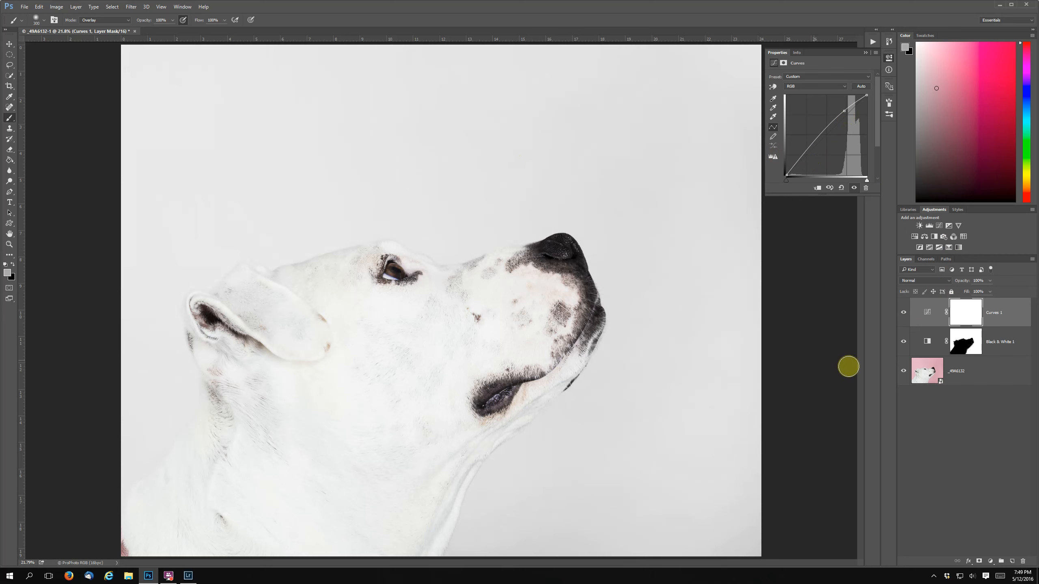
# Step: Clip the Curves layer to the Black & White layer so it brightens only the background, and compare the result with the original photo
pyautogui.click(925, 310)
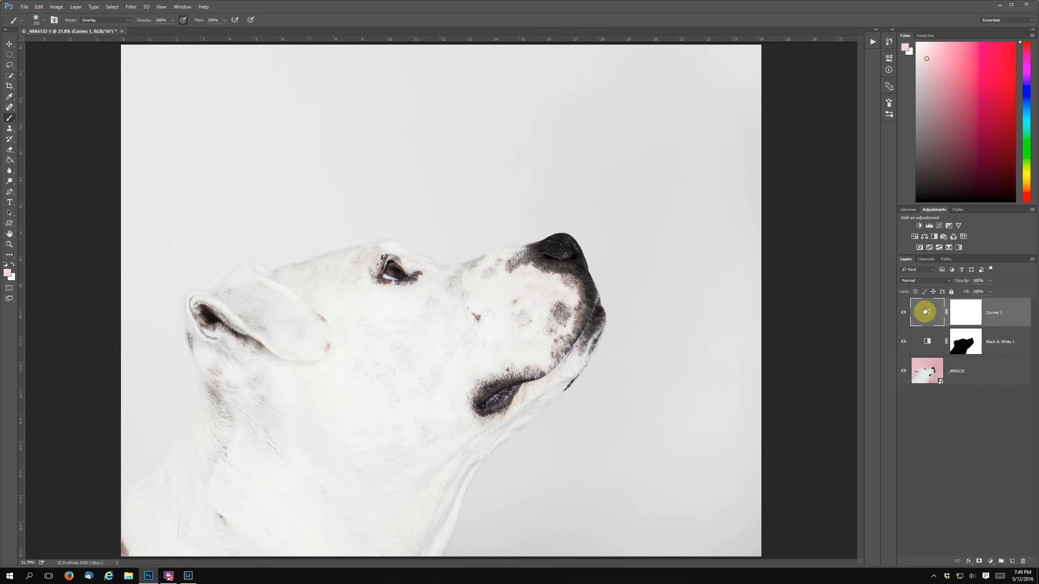
pyautogui.keyDown('alt'); pyautogui.click(965, 338); pyautogui.keyUp('alt')
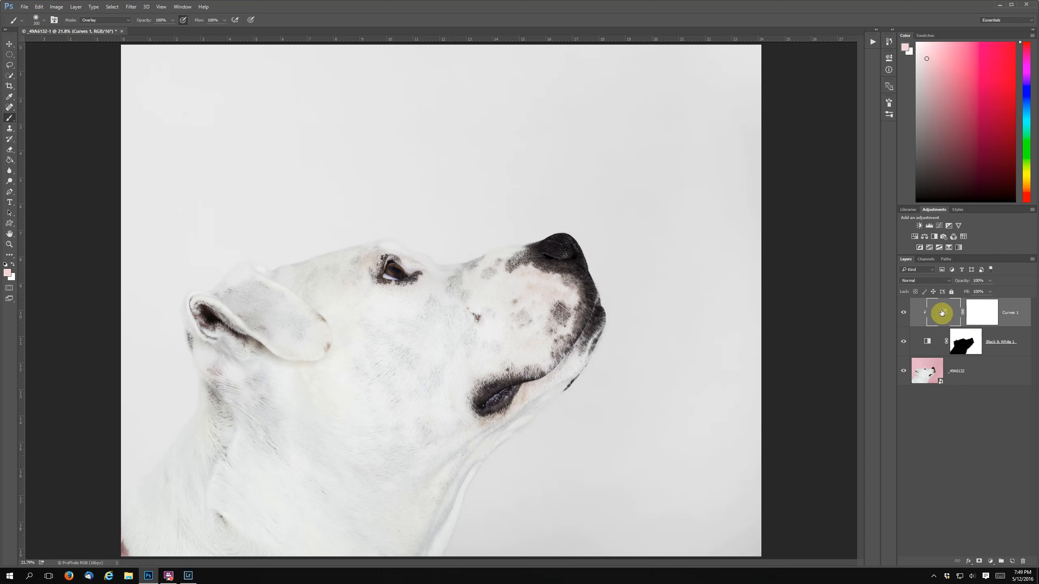
pyautogui.keyDown('alt'); pyautogui.click(904, 374); pyautogui.keyUp('alt')
pyautogui.keyDown('alt'); pyautogui.click(904, 374); pyautogui.keyUp('alt')
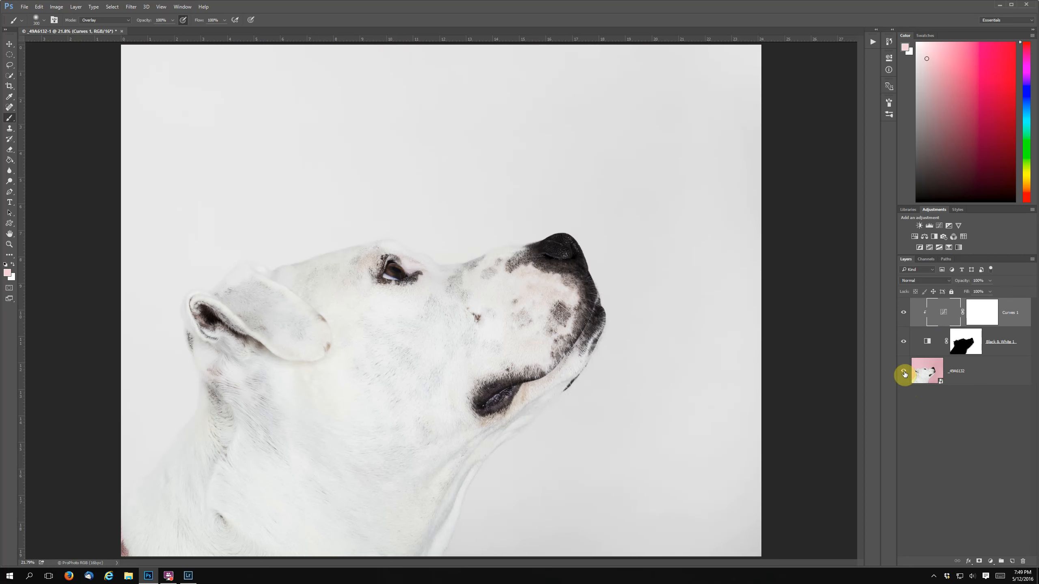